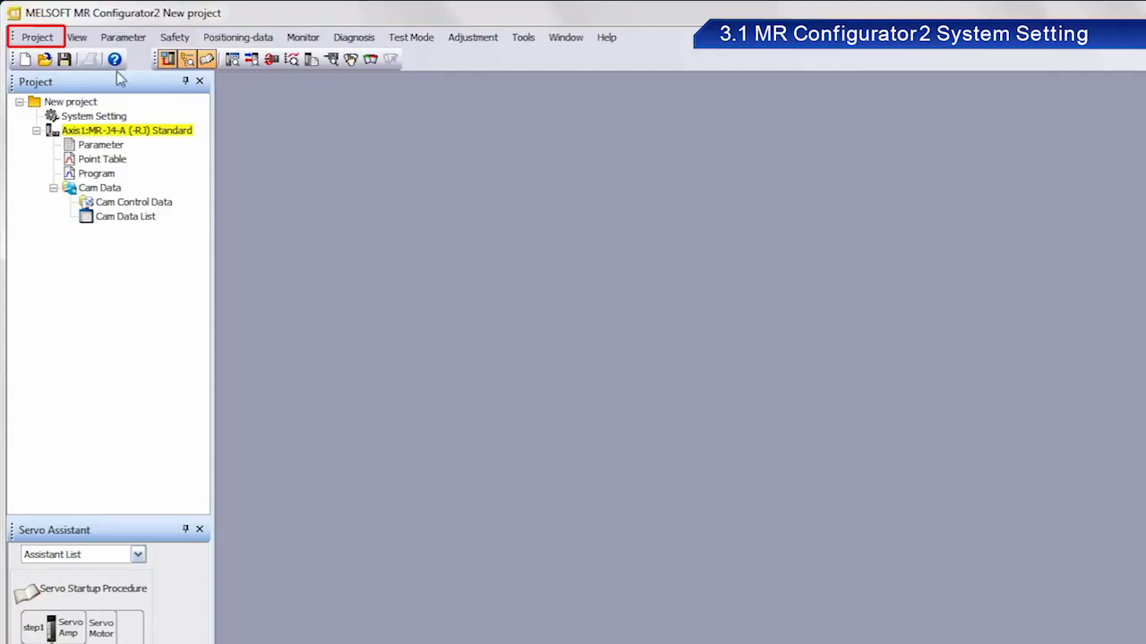
Save the project as an MR2 project file named backup in the Backup folder, creating it as a new project
left_click(40, 37)
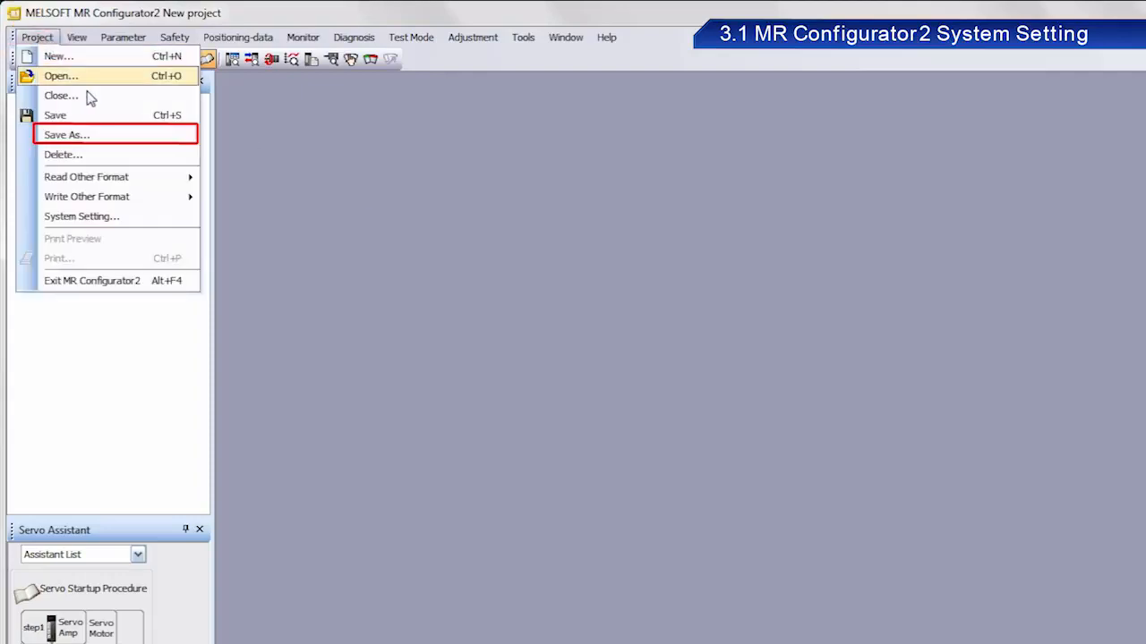
left_click(93, 137)
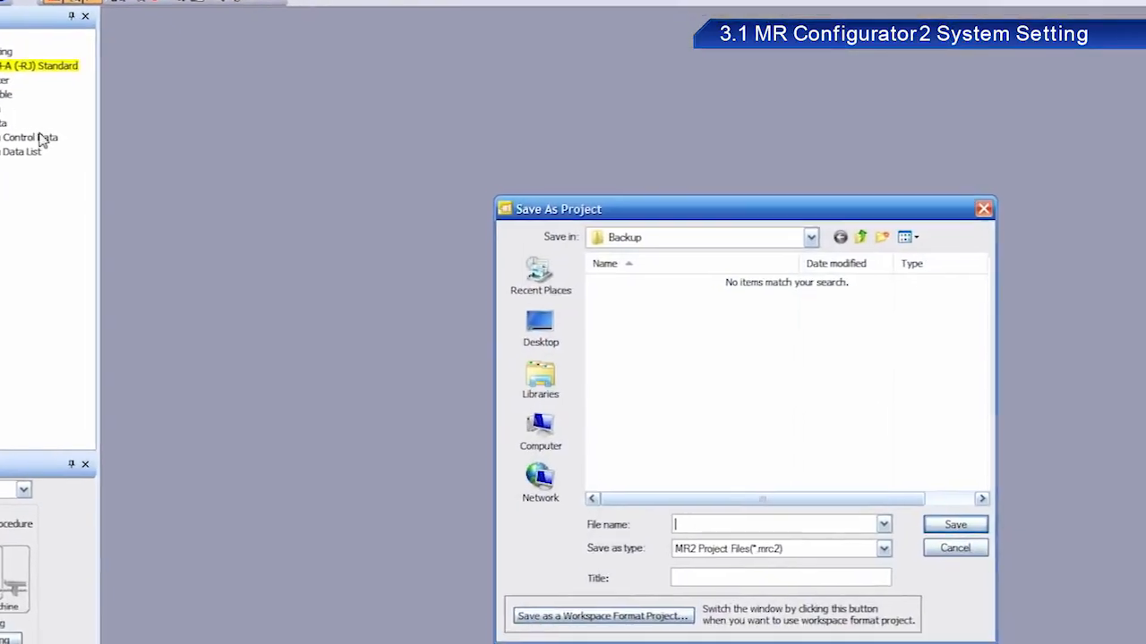
left_click(525, 431)
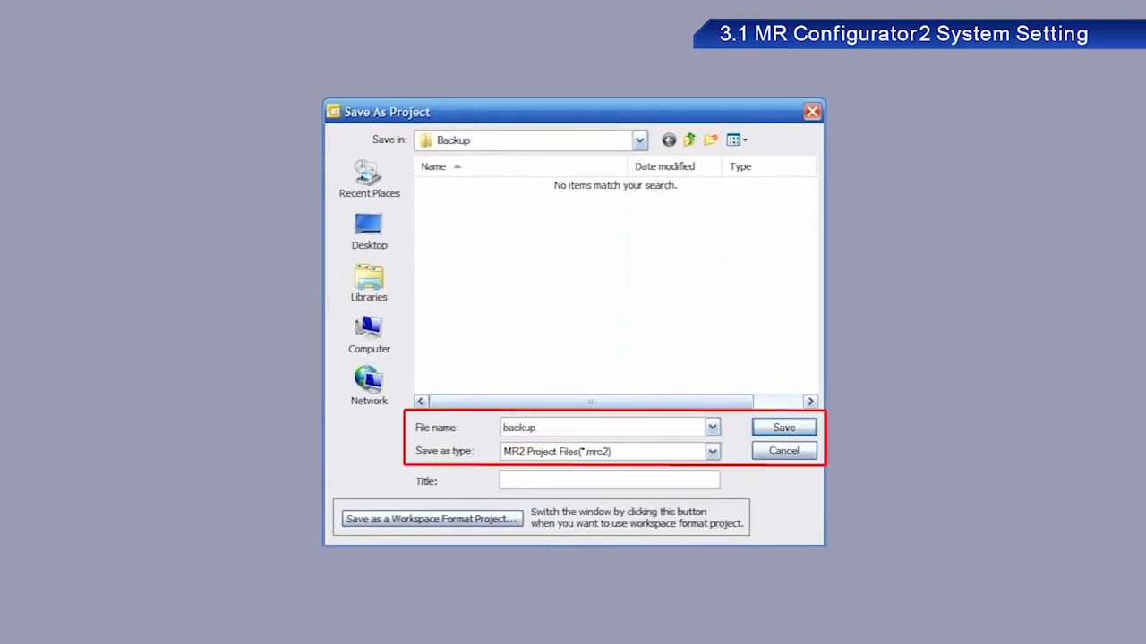
left_click(800, 430)
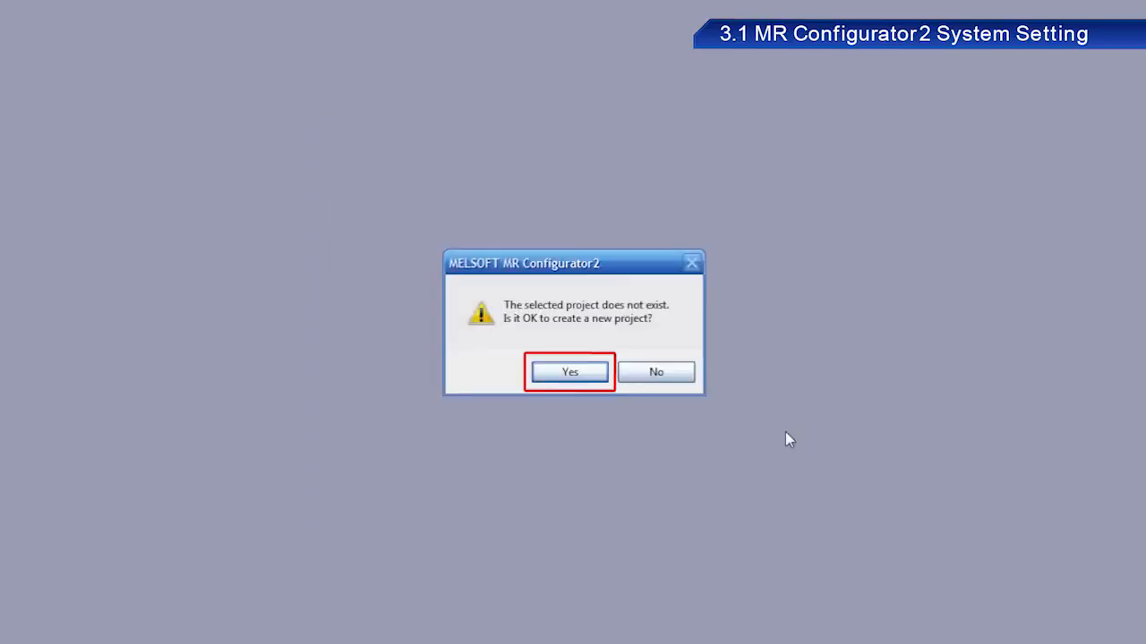
left_click(582, 376)
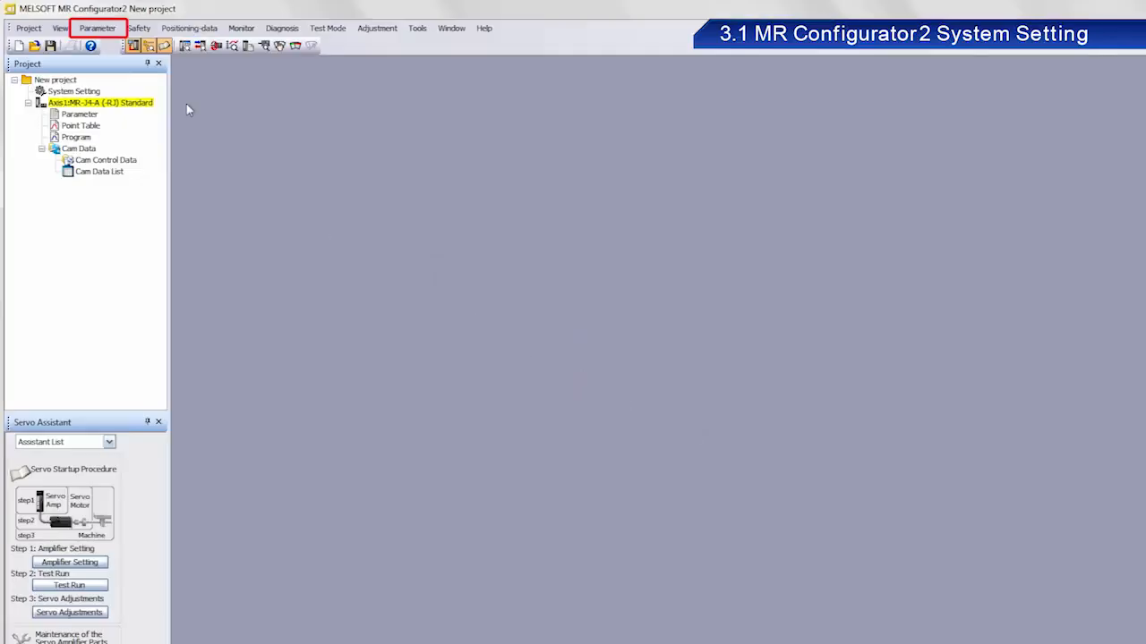
Open the parameter settings and reset all Axis1 parameters to their defaults, accepting parameter block 00AA
left_click(110, 27)
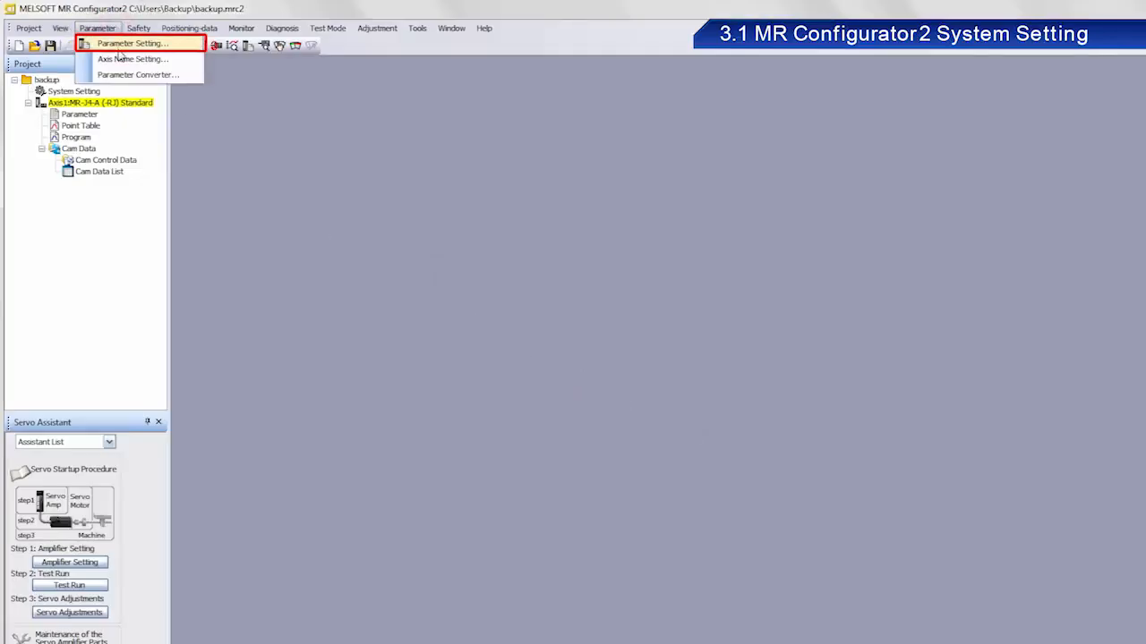
left_click(115, 43)
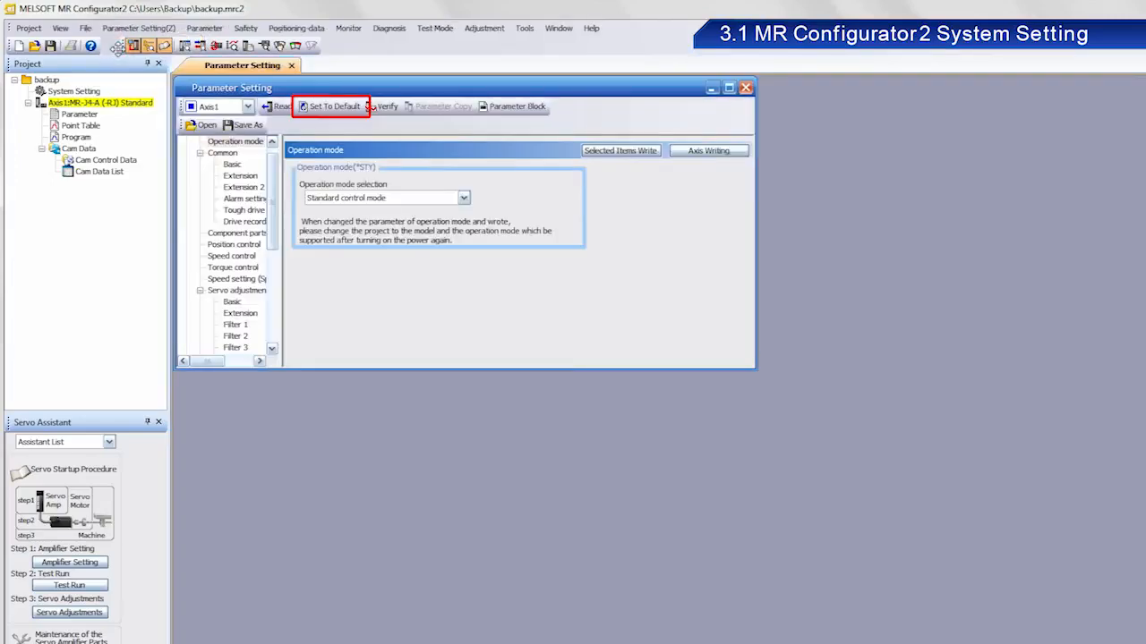
left_click(357, 114)
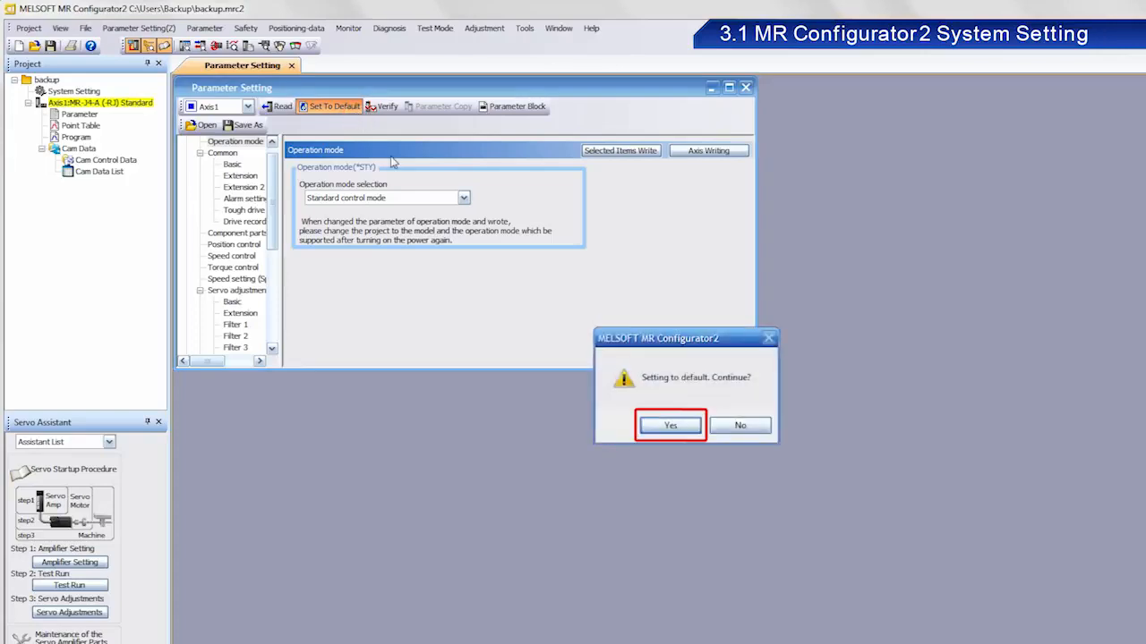
left_click(689, 425)
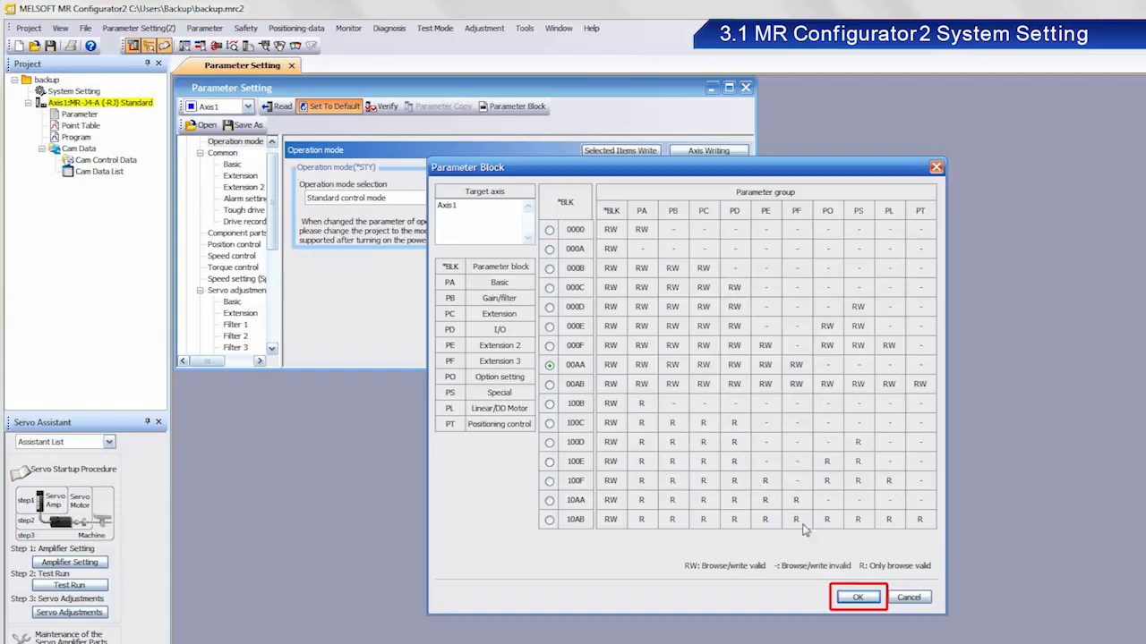
left_click(861, 600)
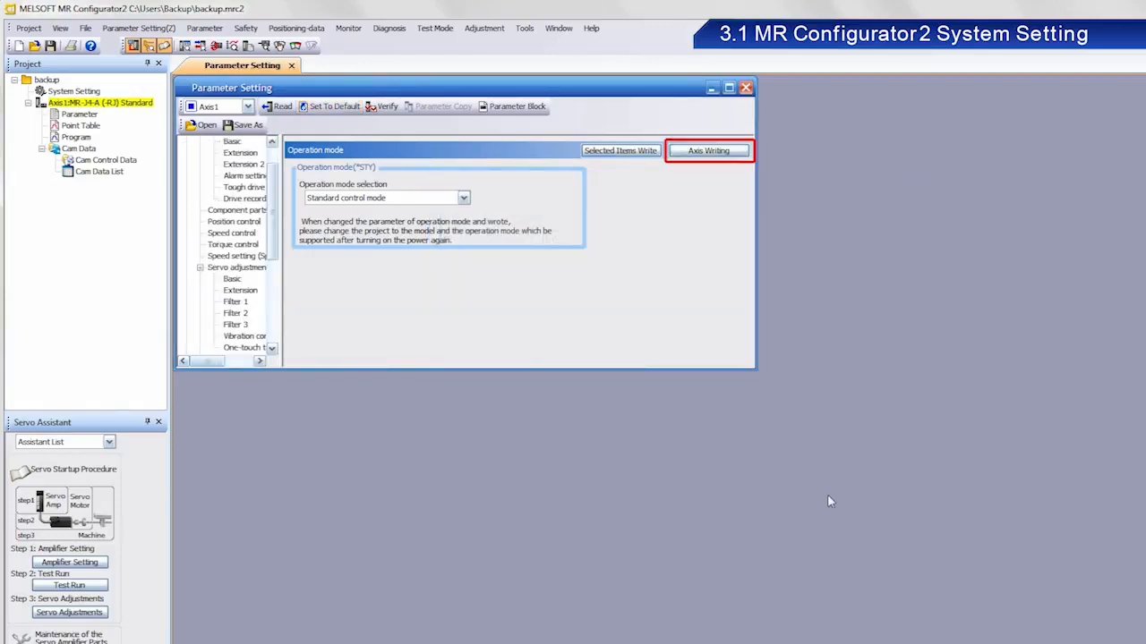
Write the default Axis1 parameters to the servo amplifier and acknowledge the completed write
left_click(730, 153)
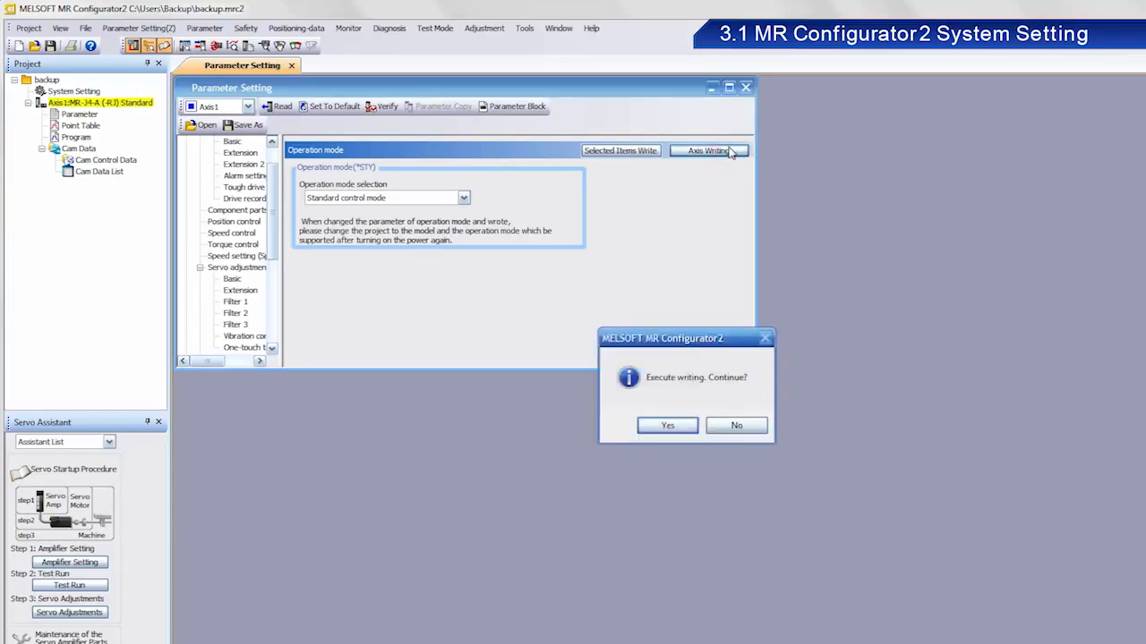
left_click(686, 427)
left_click(687, 431)
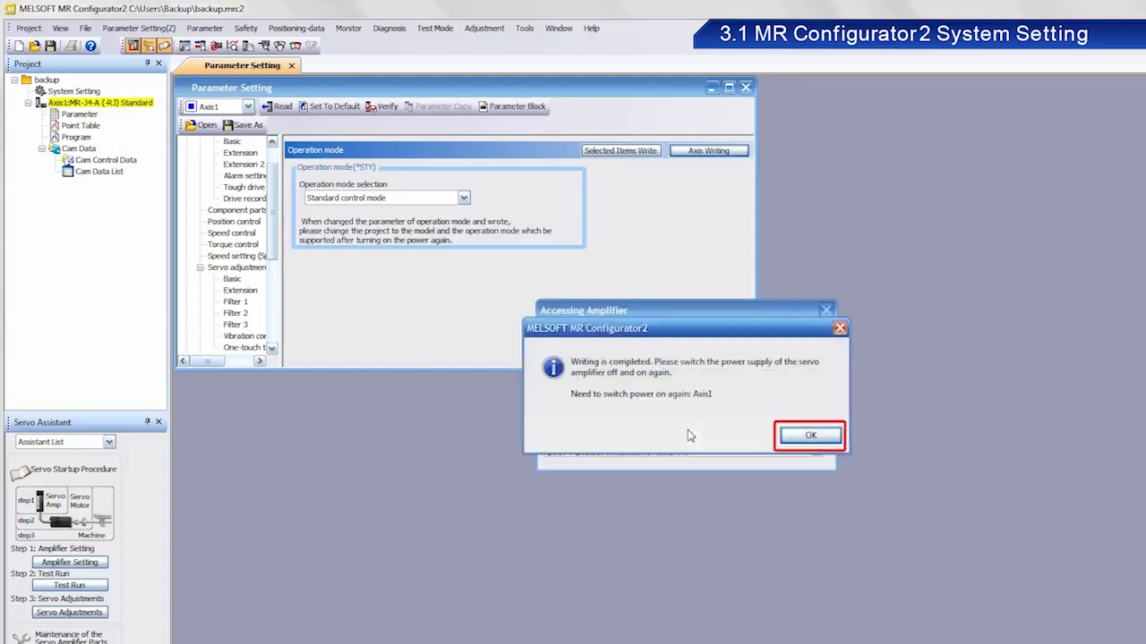
left_click(823, 438)
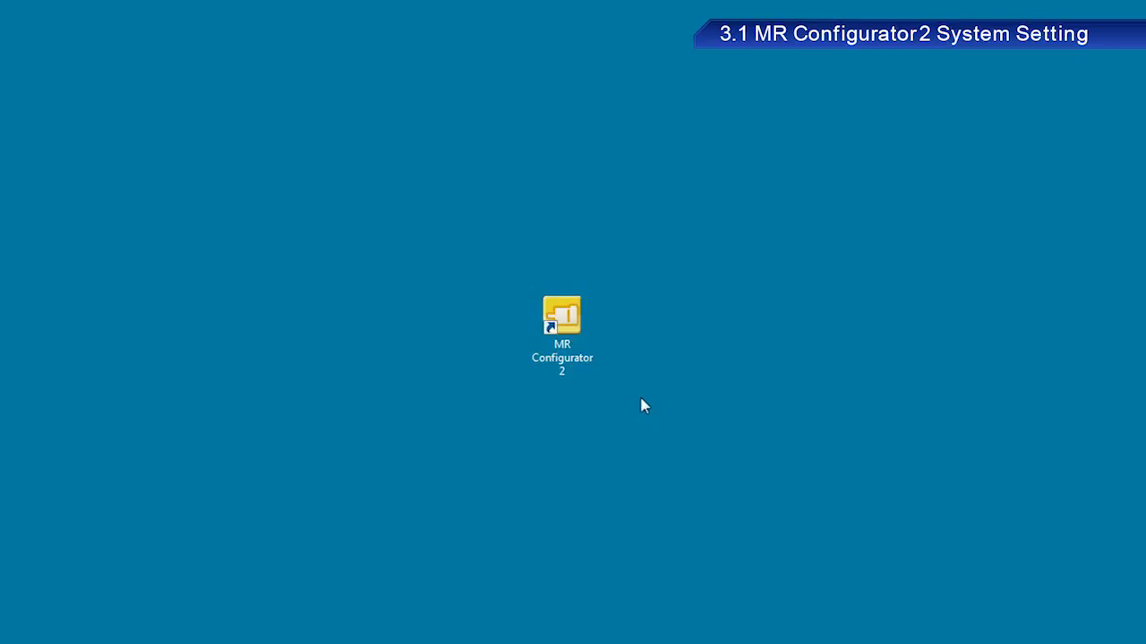
Launch MR Configurator2 and create a new project with model MR-J4-A (-RJ), Standard operation mode and a USB servo amplifier connection
double_click(562, 322)
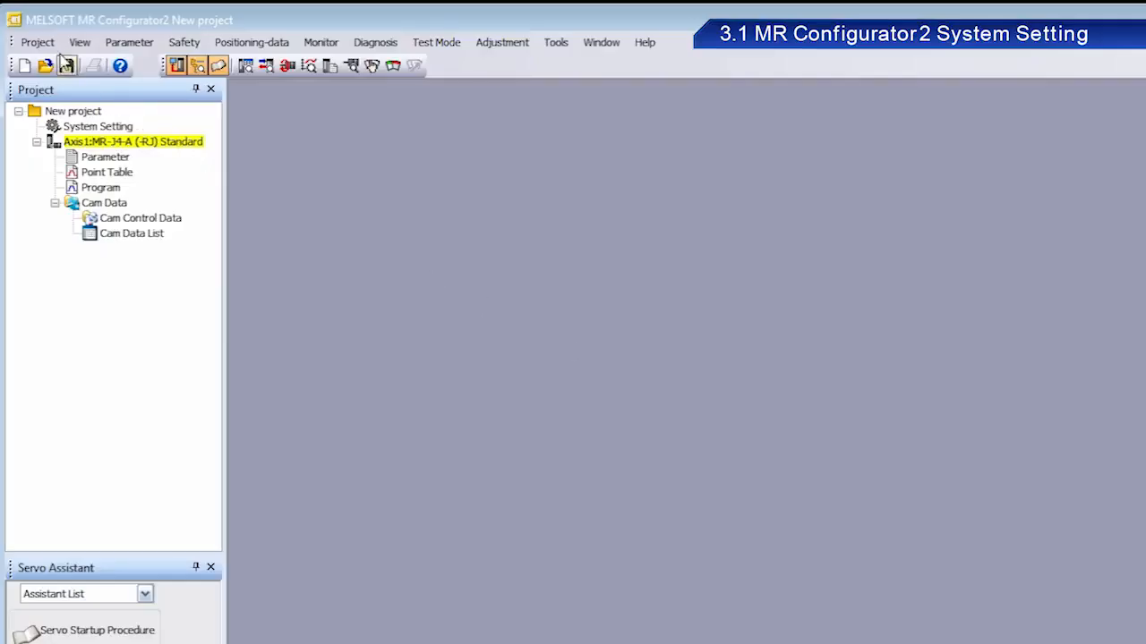
left_click(44, 42)
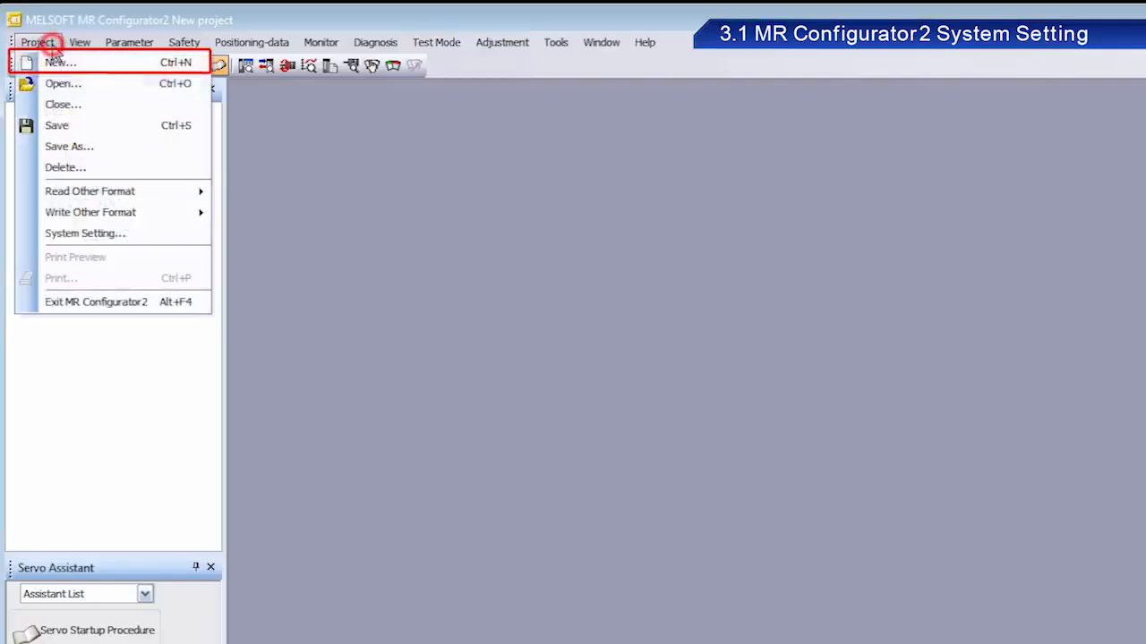
left_click(71, 67)
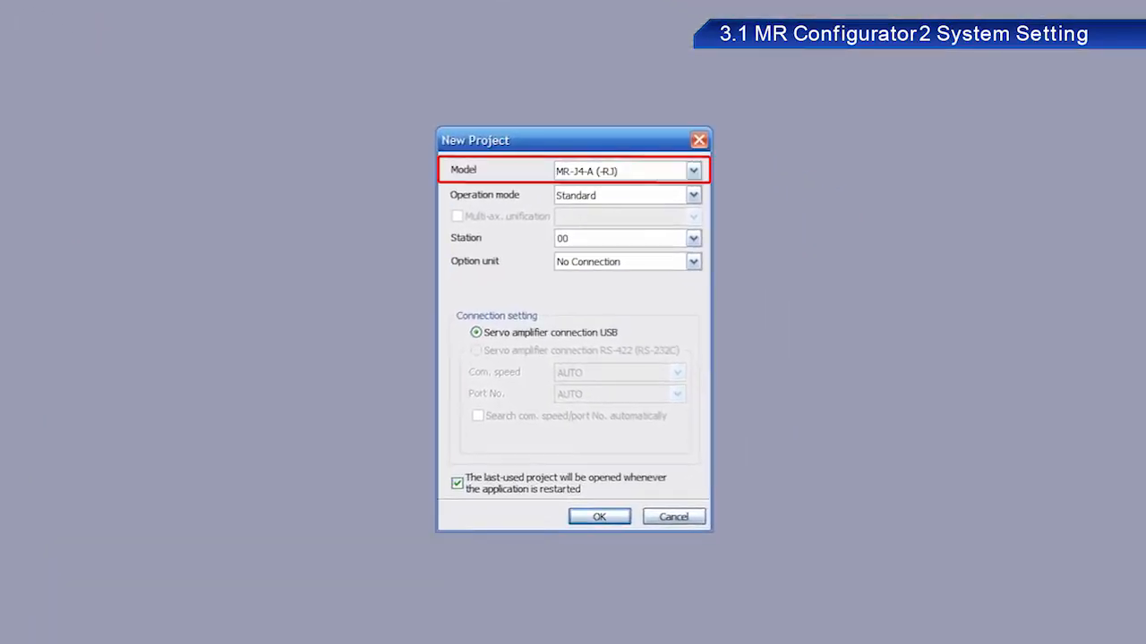
left_click(693, 171)
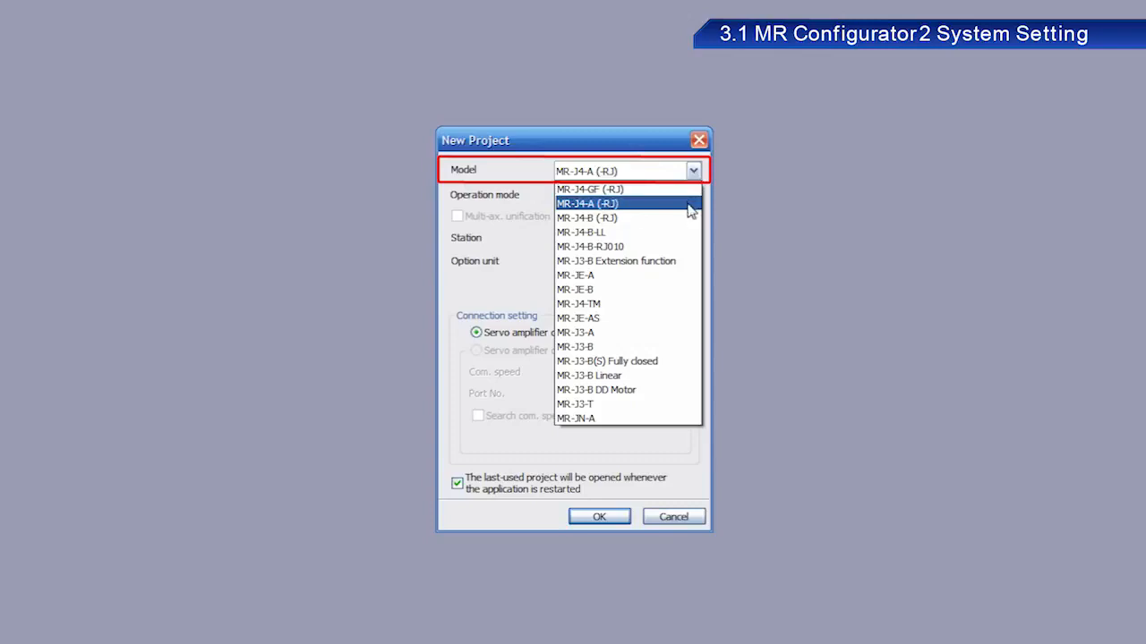
left_click(691, 206)
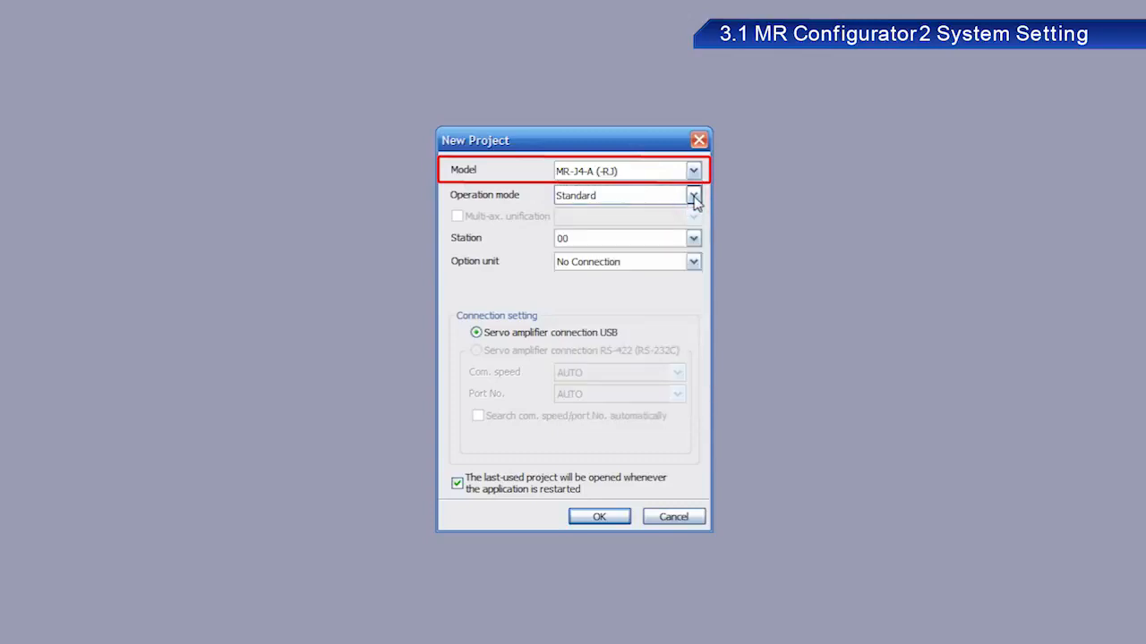
left_click(693, 197)
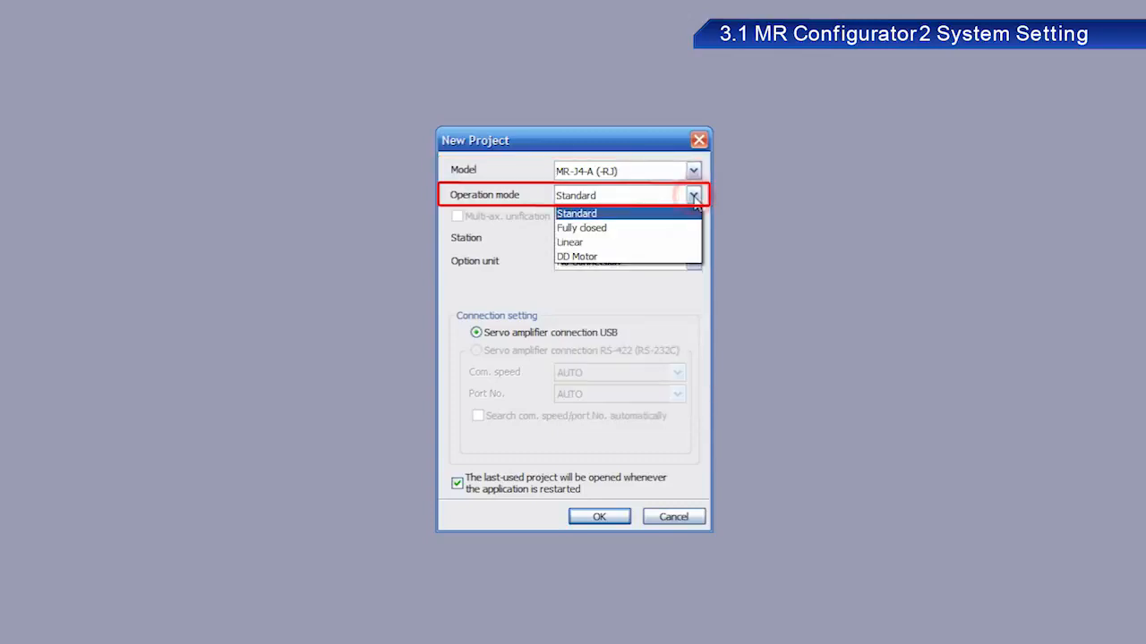
left_click(695, 213)
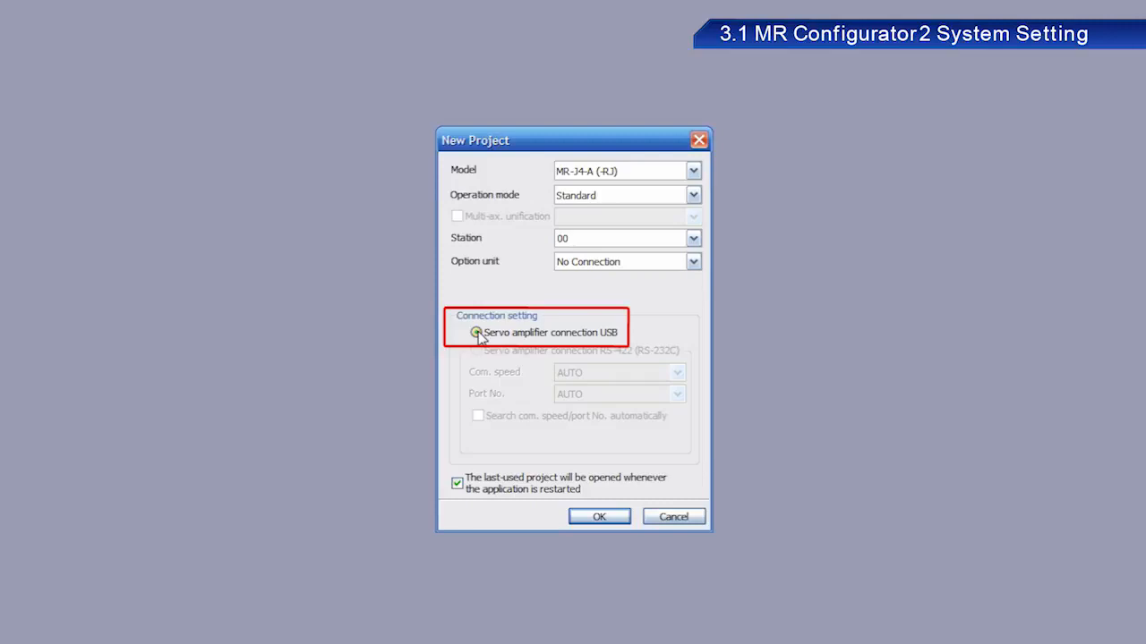
left_click(600, 517)
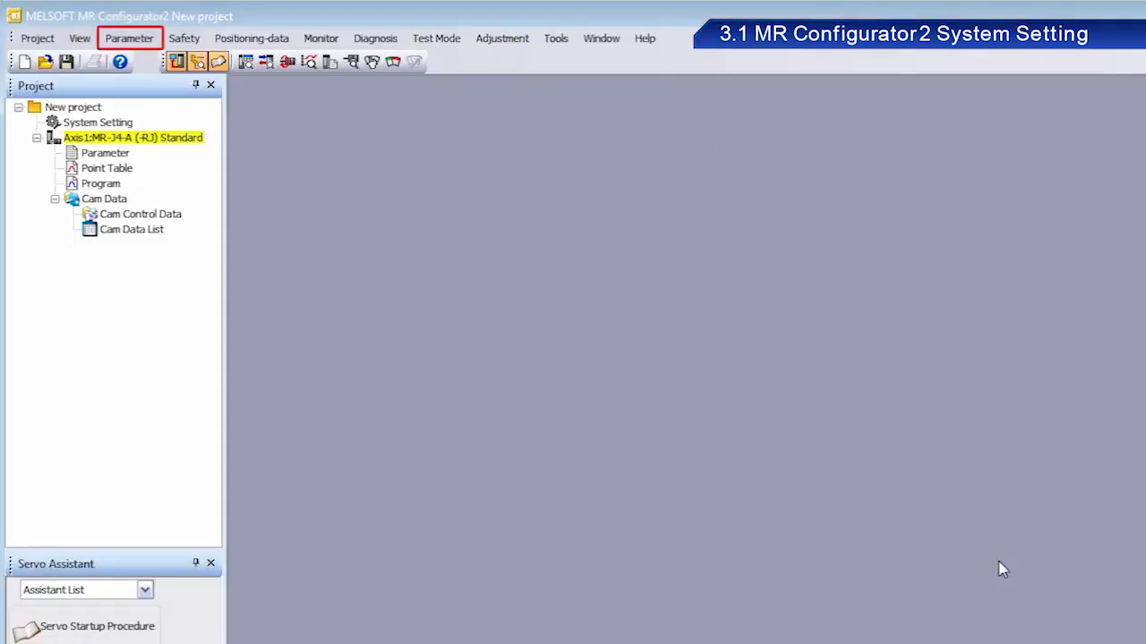
In Axis1's common basic parameters, select Position control mode and CCW rotation during forward pulse input, CW during reverse pulse input
left_click(156, 48)
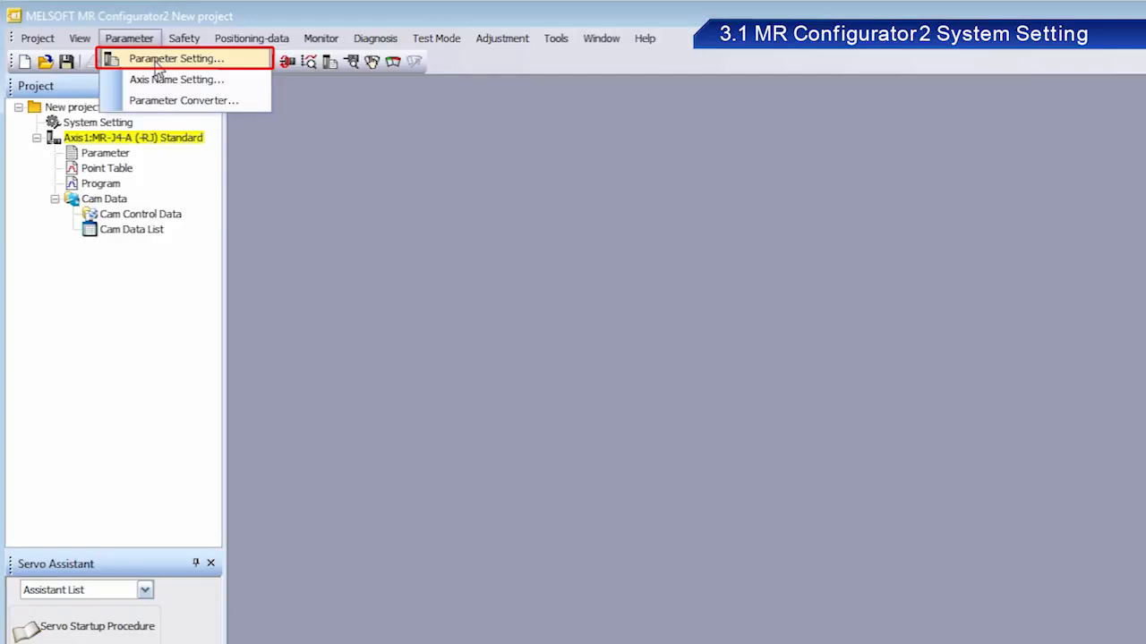
left_click(155, 63)
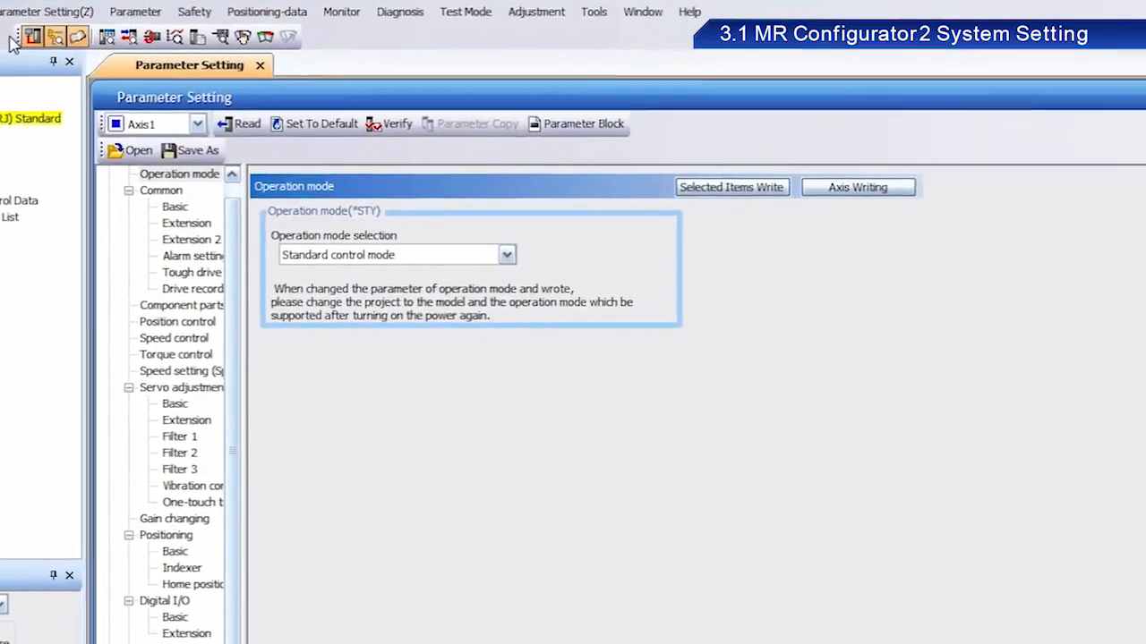
left_click_drag(146, 274, 280, 308)
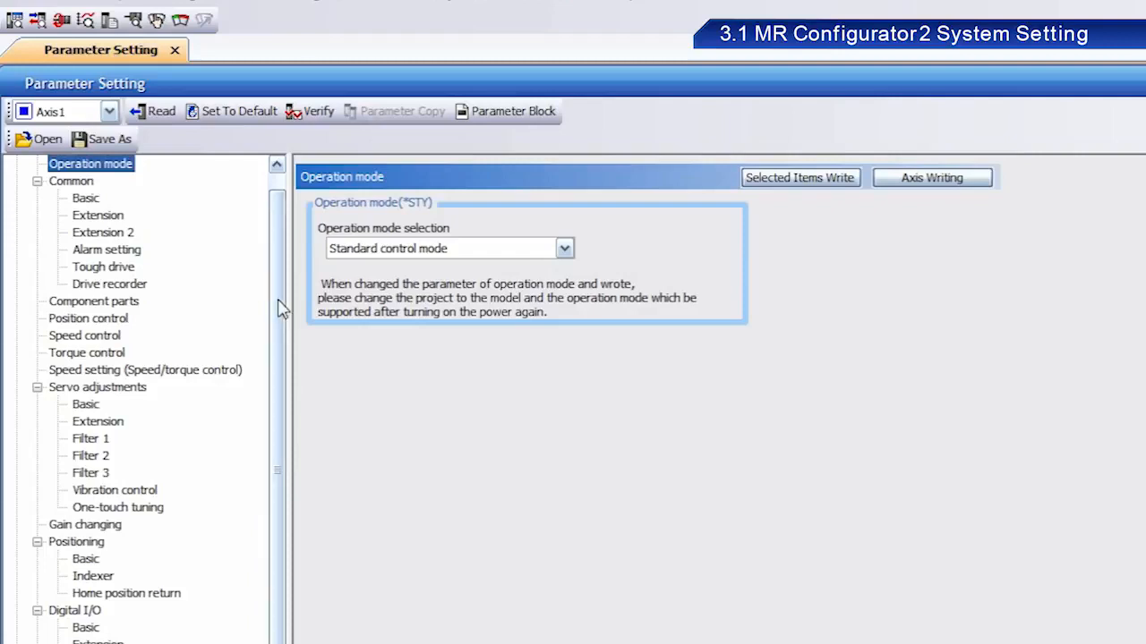
left_click(86, 199)
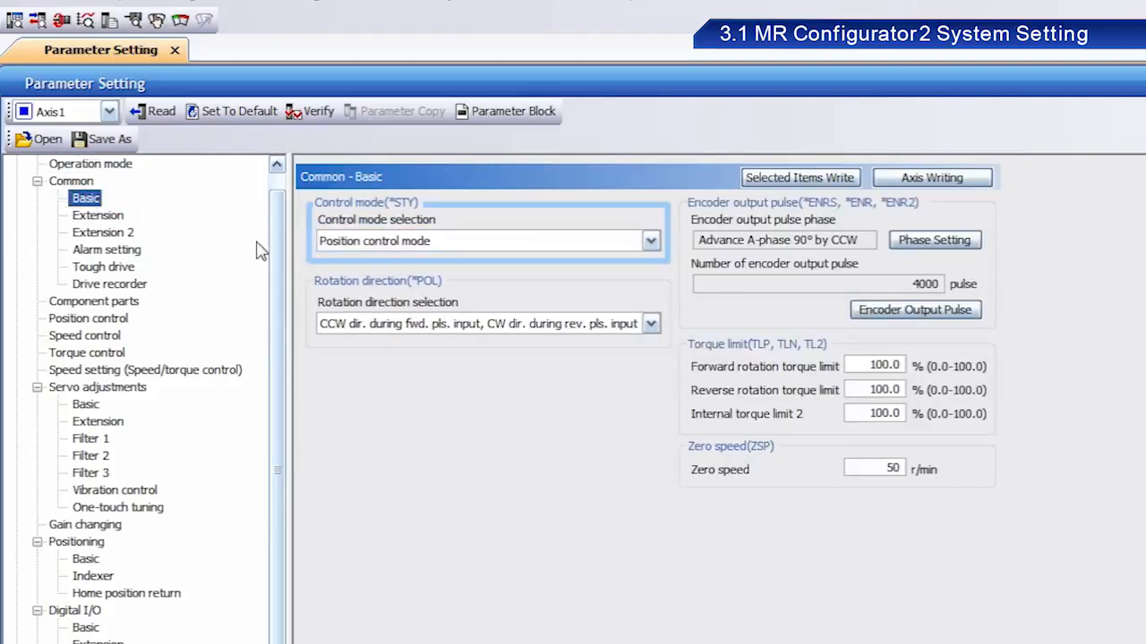
left_click(652, 241)
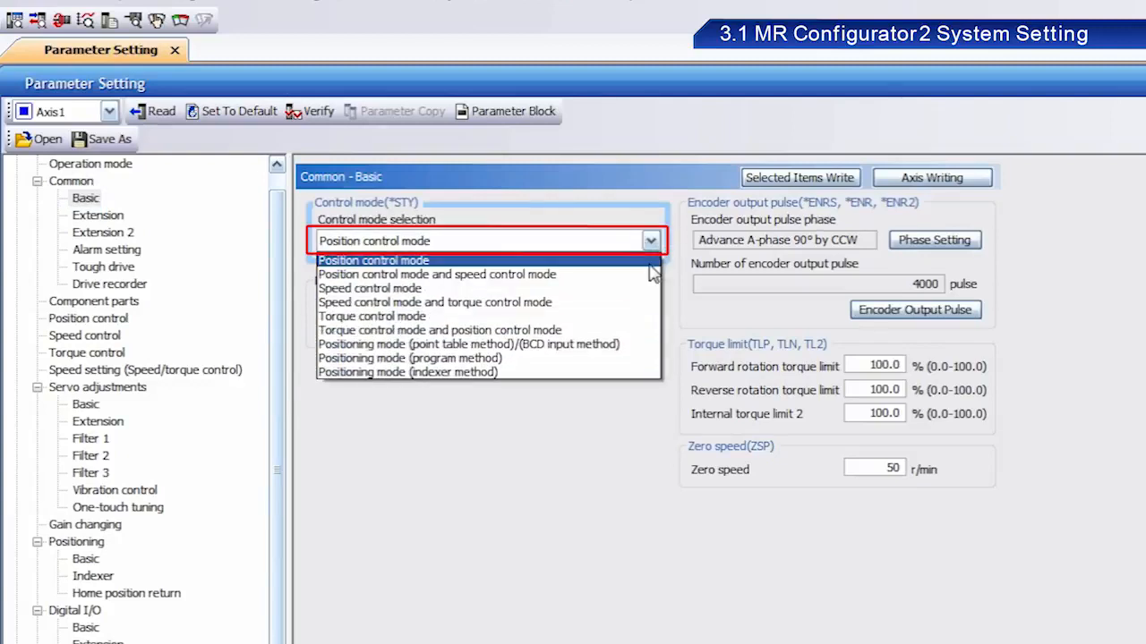
left_click(648, 259)
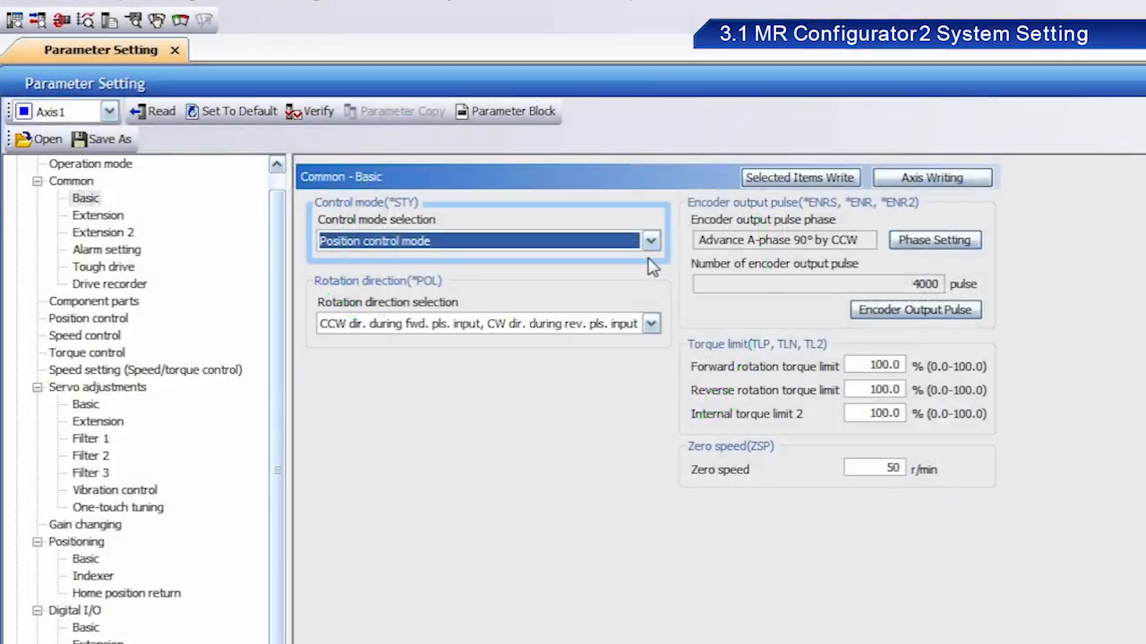
left_click(650, 324)
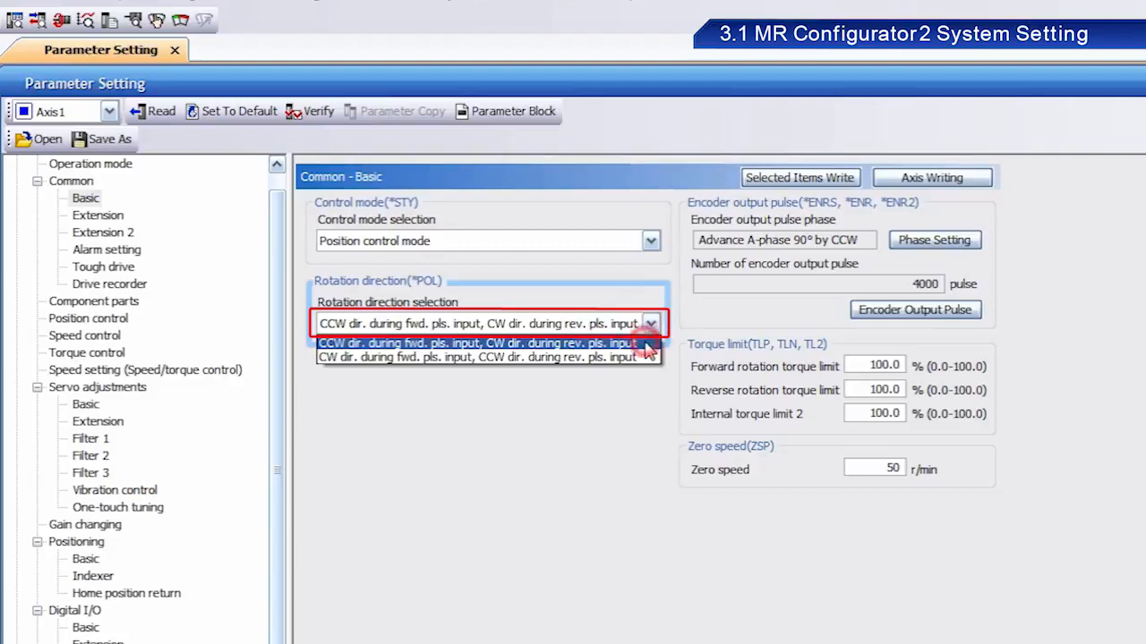
left_click(647, 345)
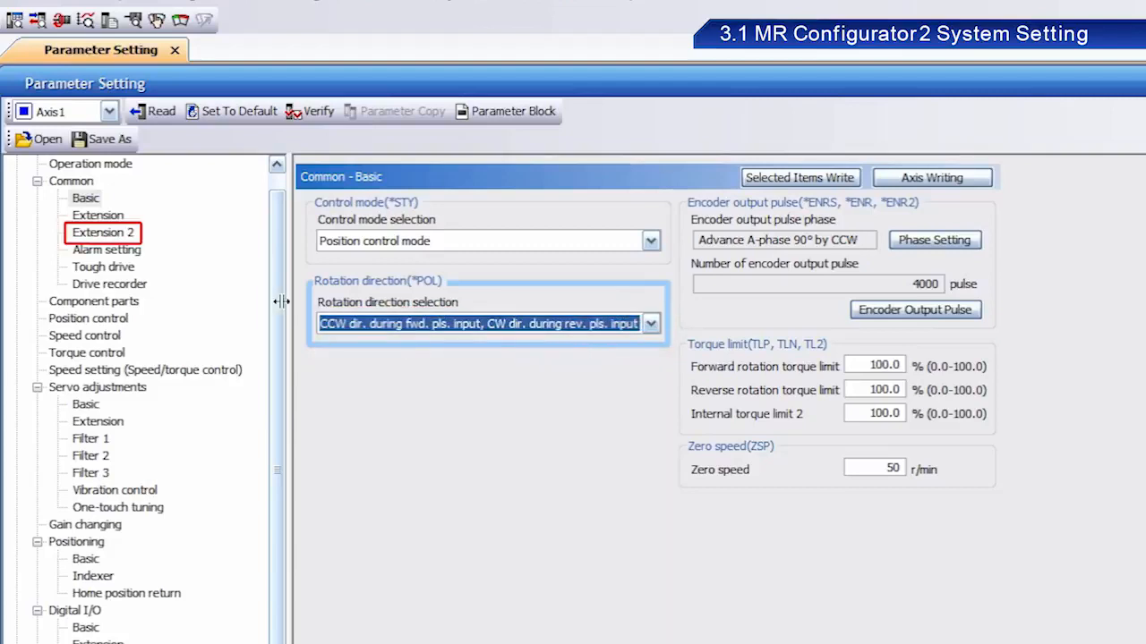
In the common Extension 2 parameters, set the forced stop deceleration function to enabled (Use EM2)
left_click(130, 234)
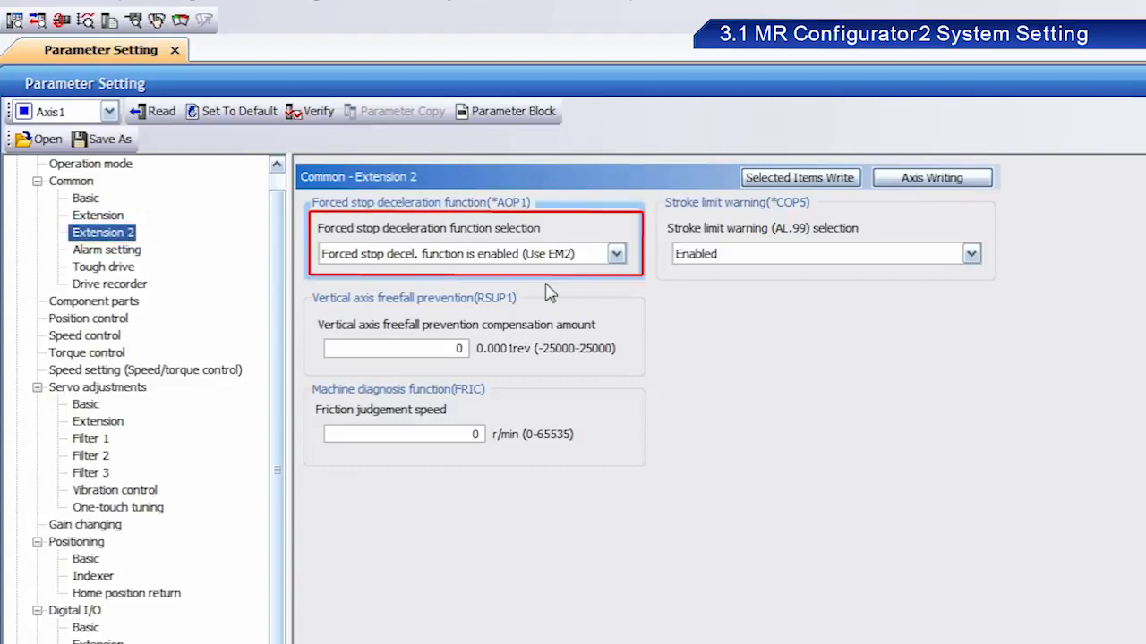
left_click(624, 254)
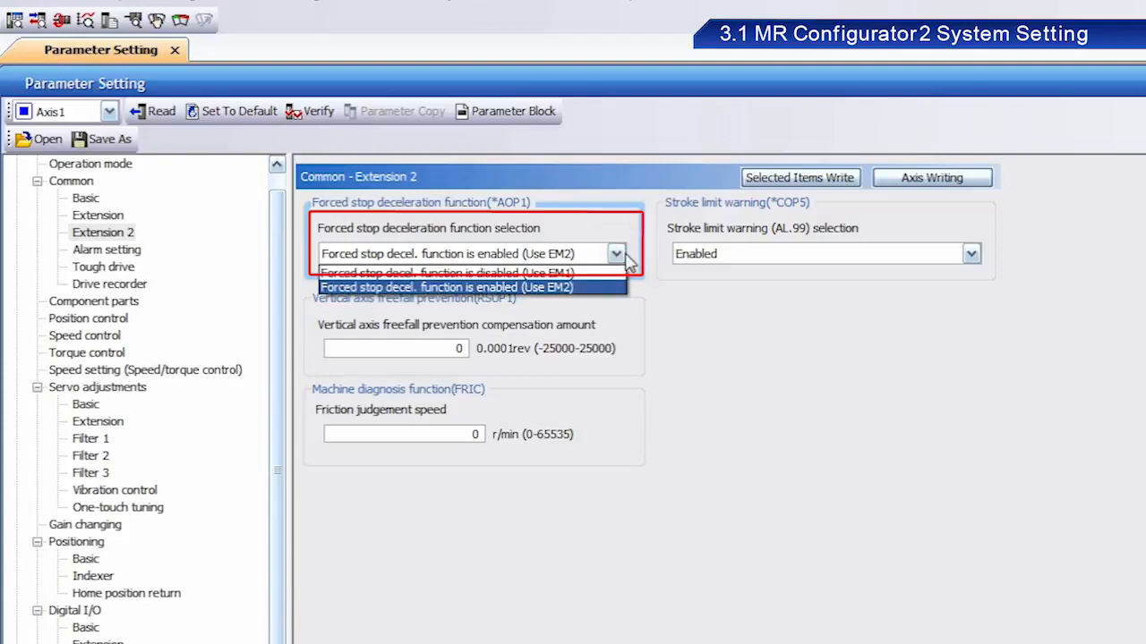
left_click(609, 287)
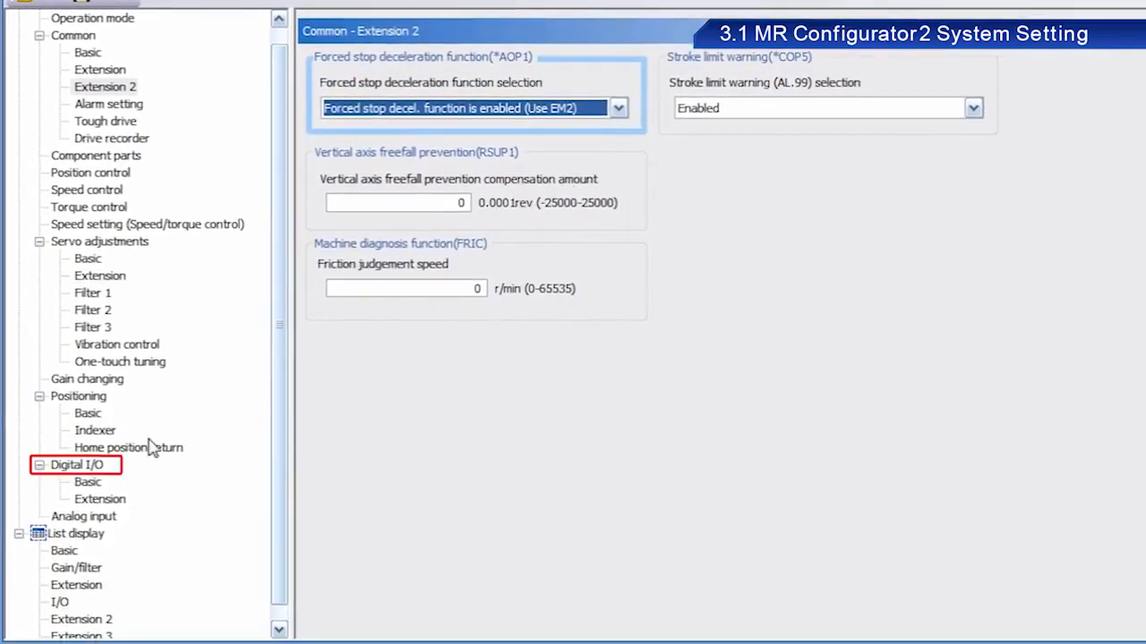
In the Digital I/O parameters, set the SON input signal's automatic ON assignment to ON
left_click(79, 469)
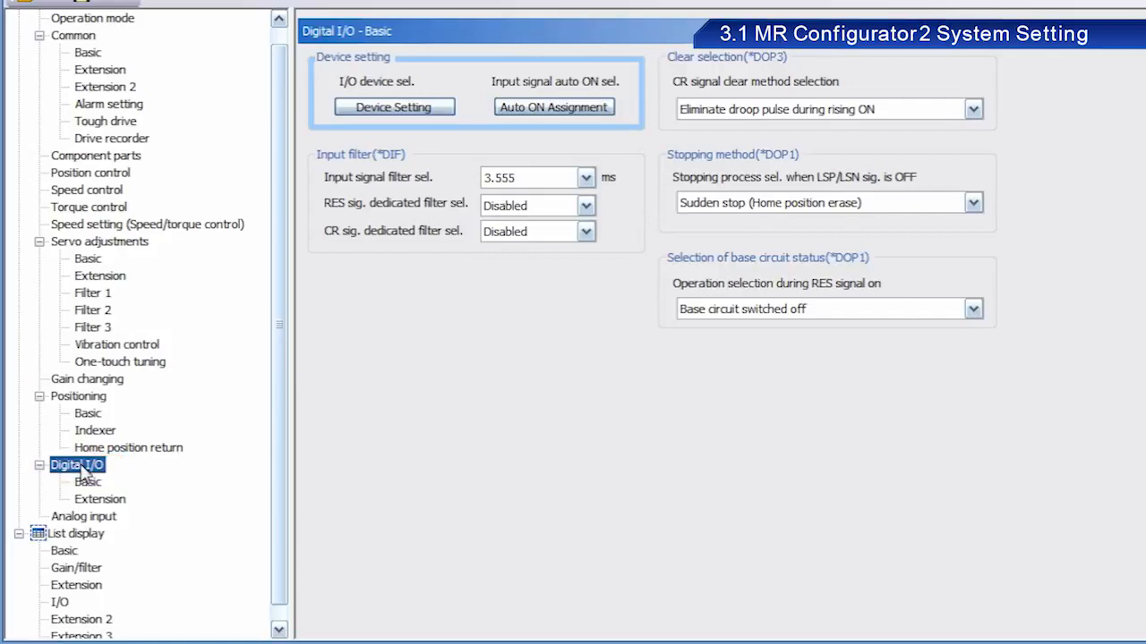
left_click(561, 116)
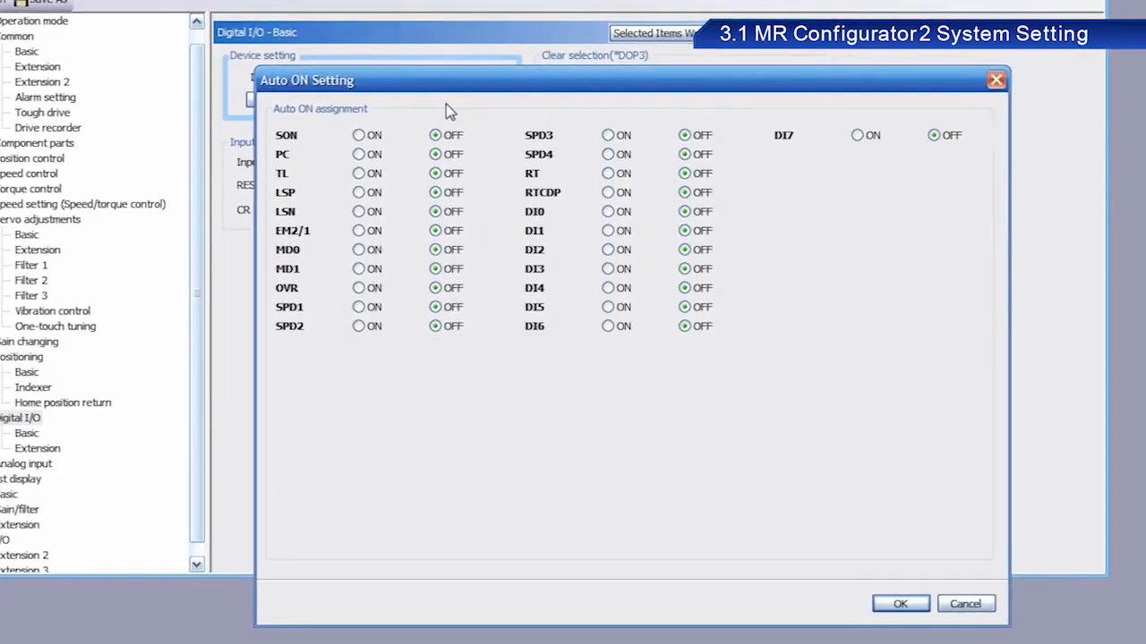
left_click(358, 135)
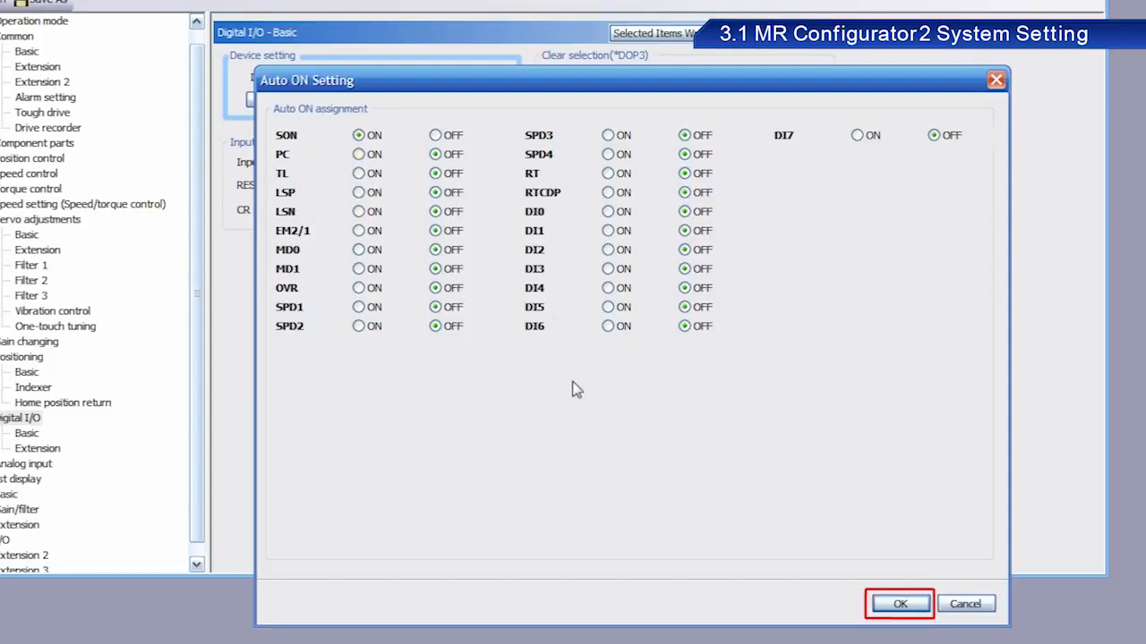
left_click(899, 604)
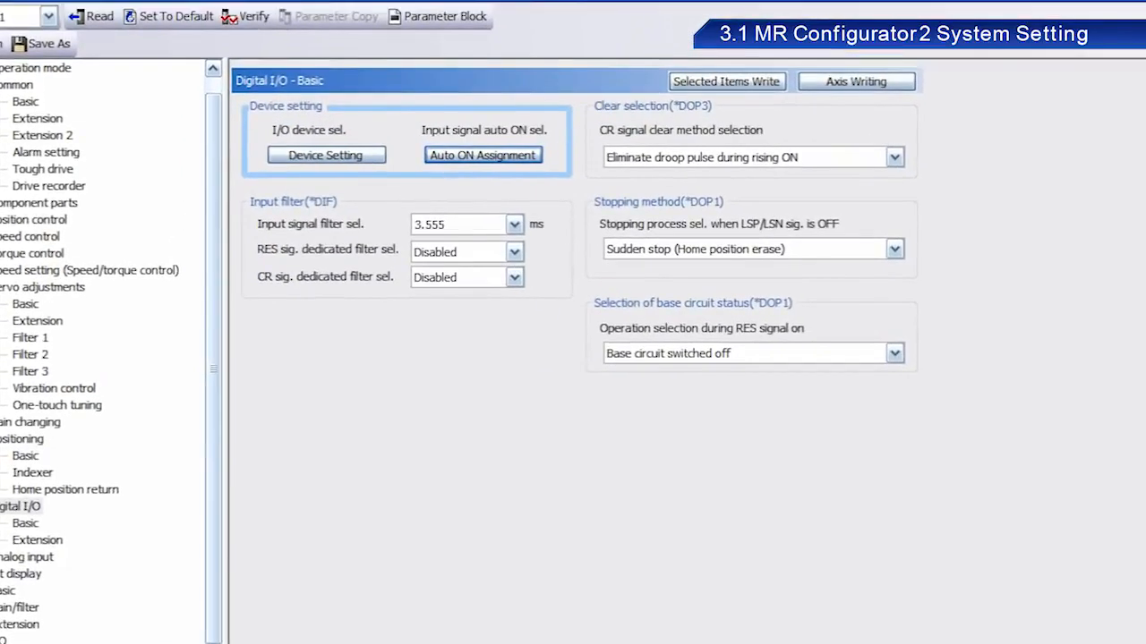
Write the configured Axis1 parameters to the servo amplifier, allowing the write while the servo is on
left_click(895, 81)
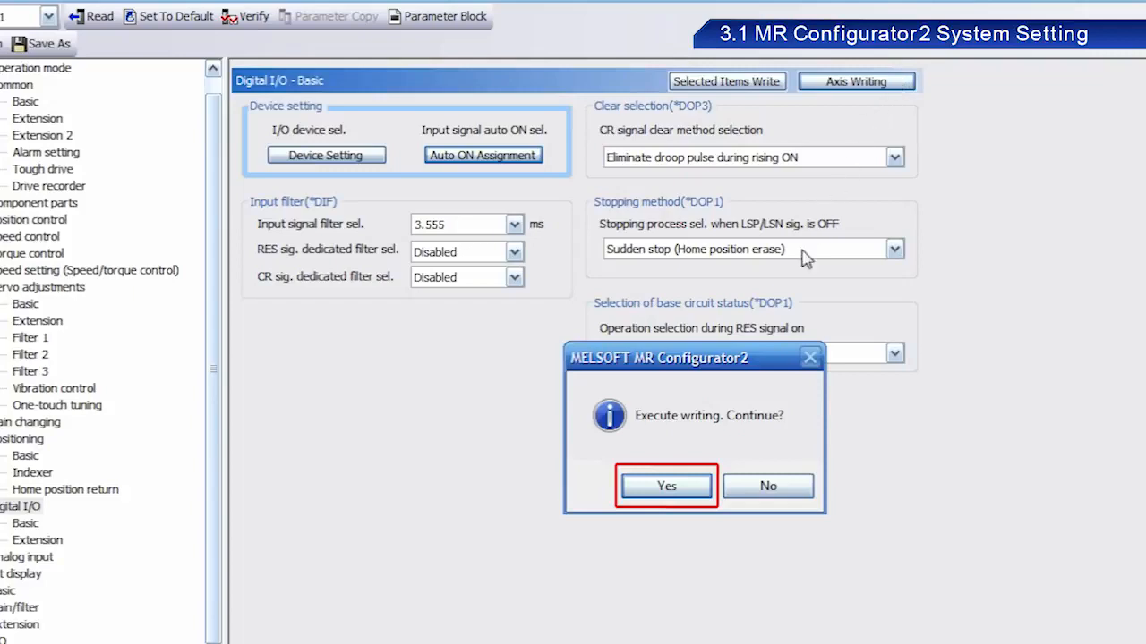
left_click(694, 492)
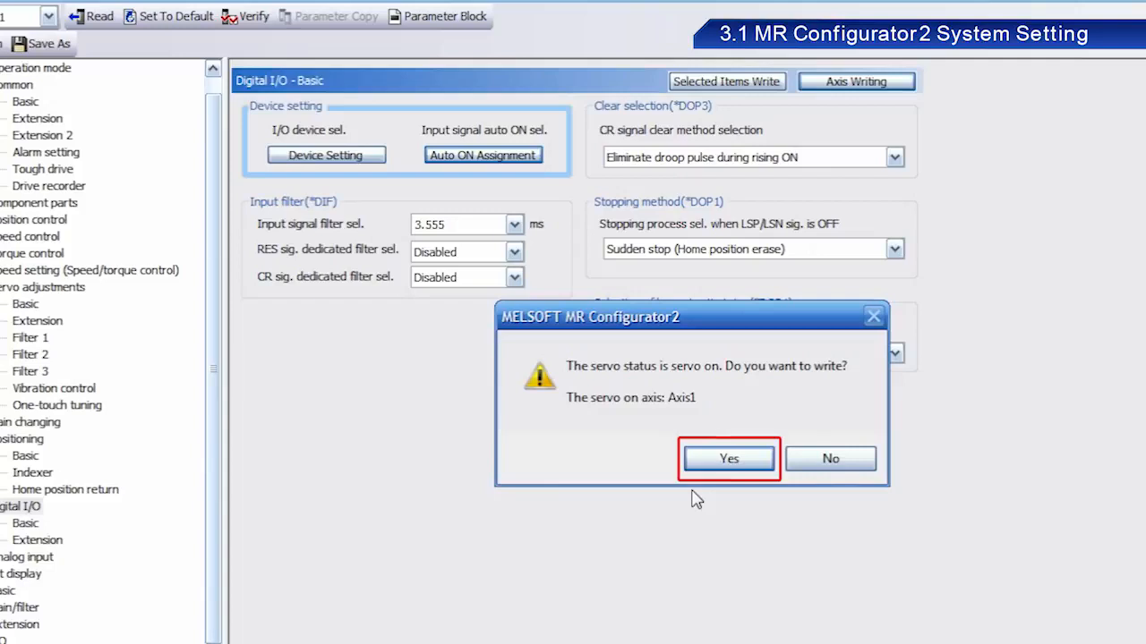
left_click(748, 462)
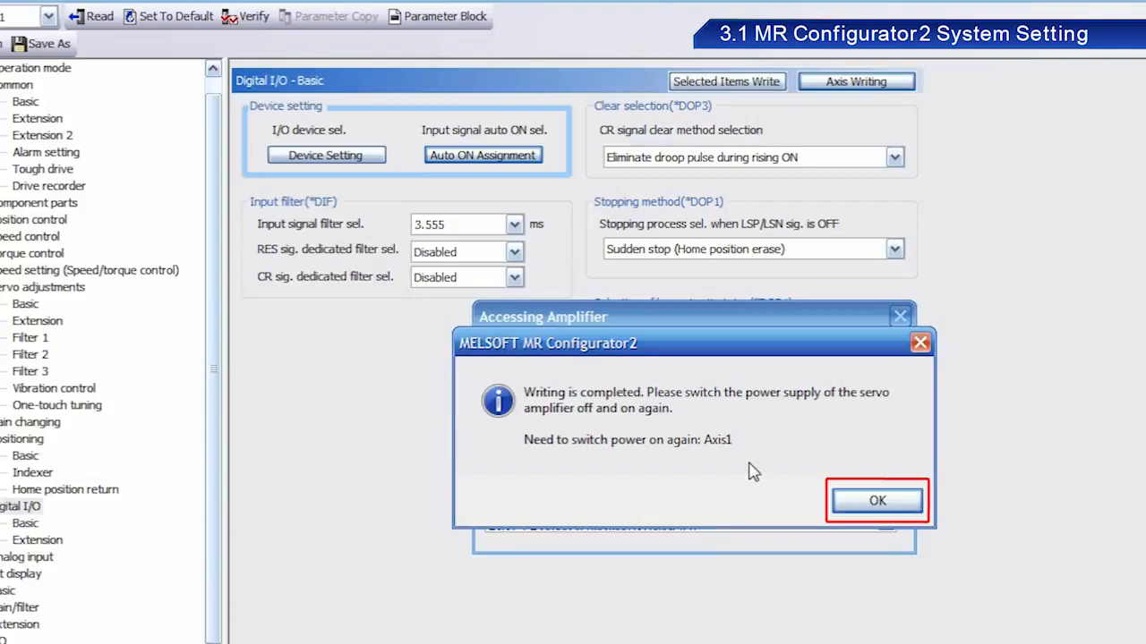
left_click(879, 501)
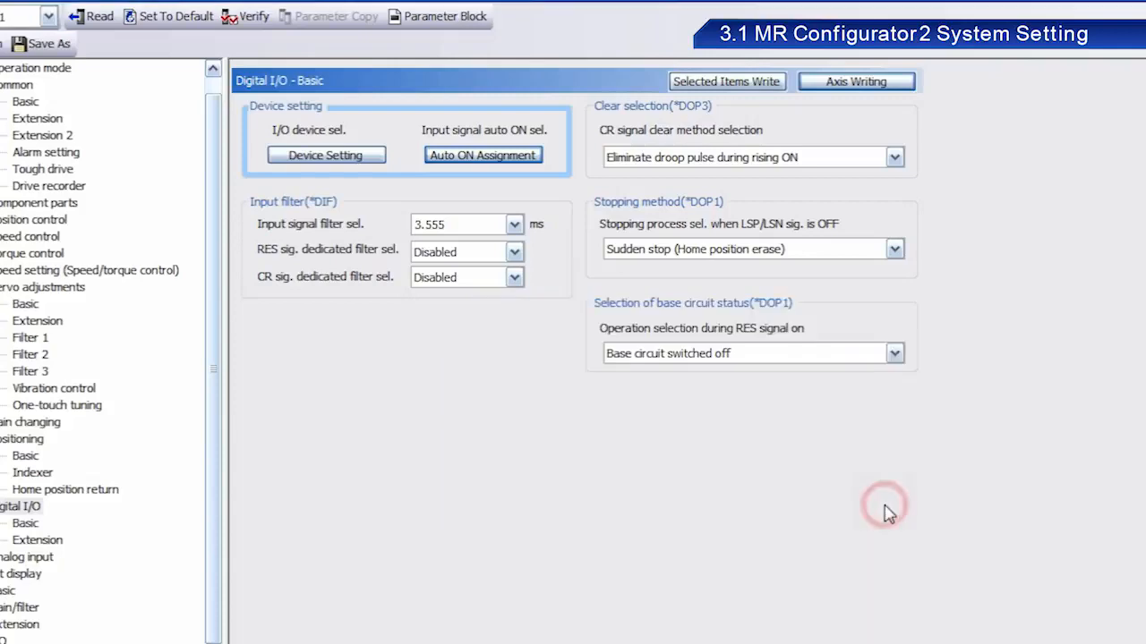